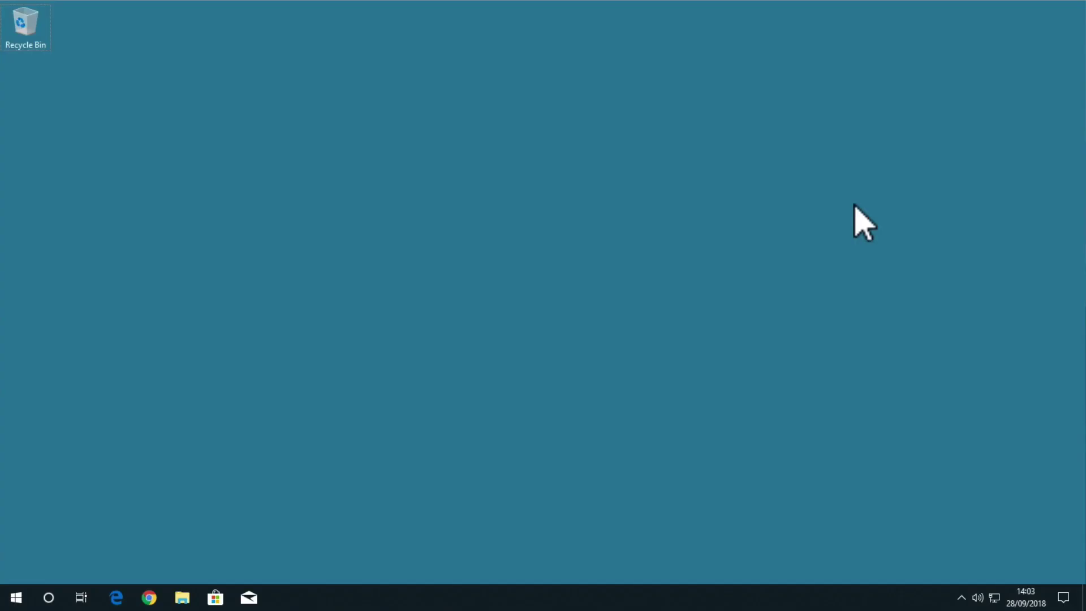
Sign out through the Alt+F4 Shut Down Windows dialog by choosing Sign out.
key(alt+F4)
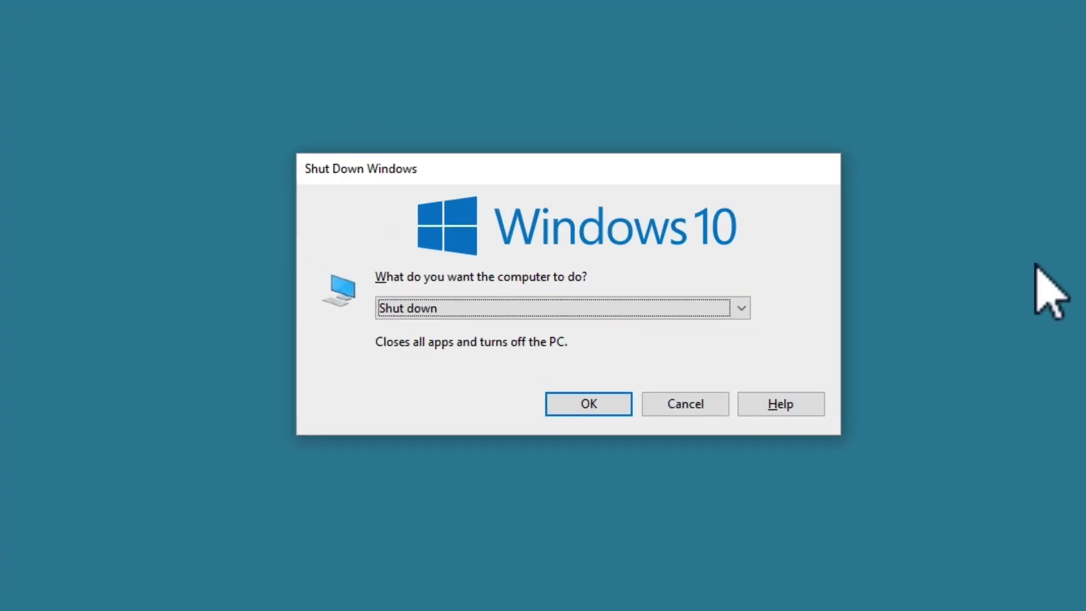
click(741, 309)
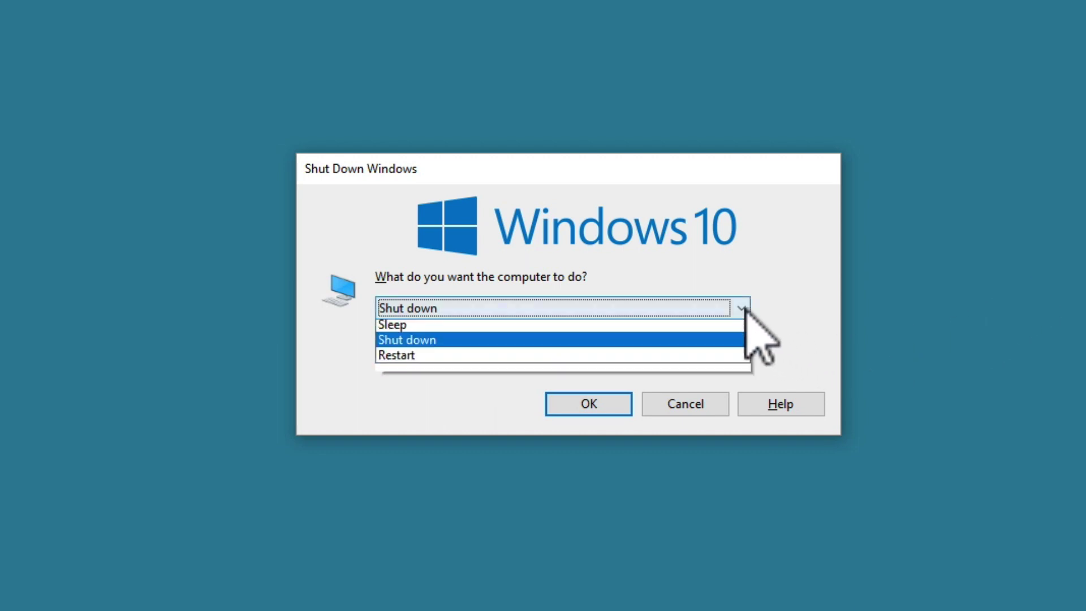
click(705, 343)
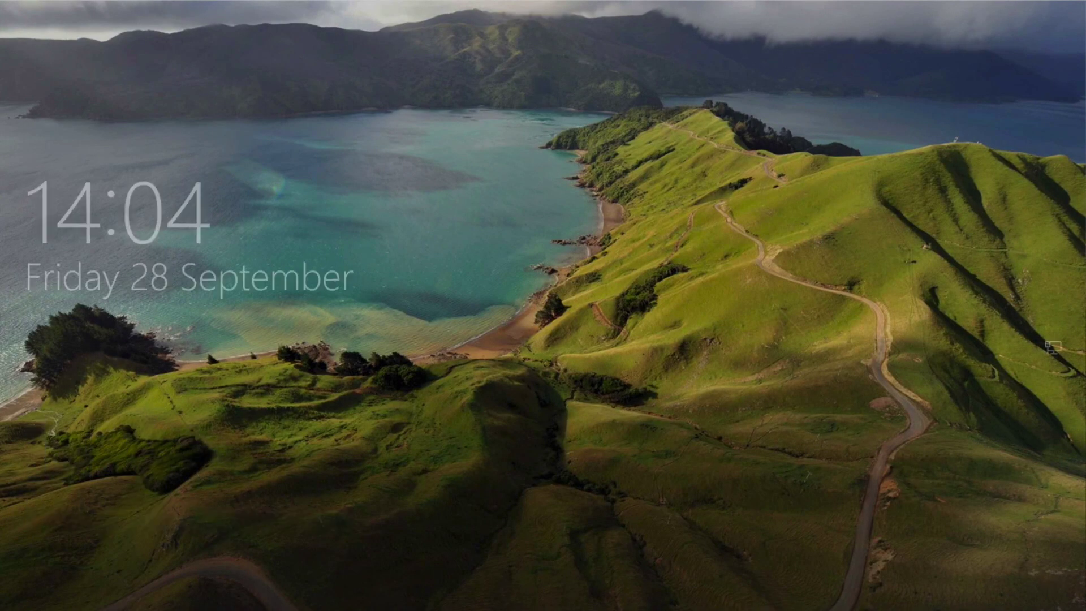
text(pas)
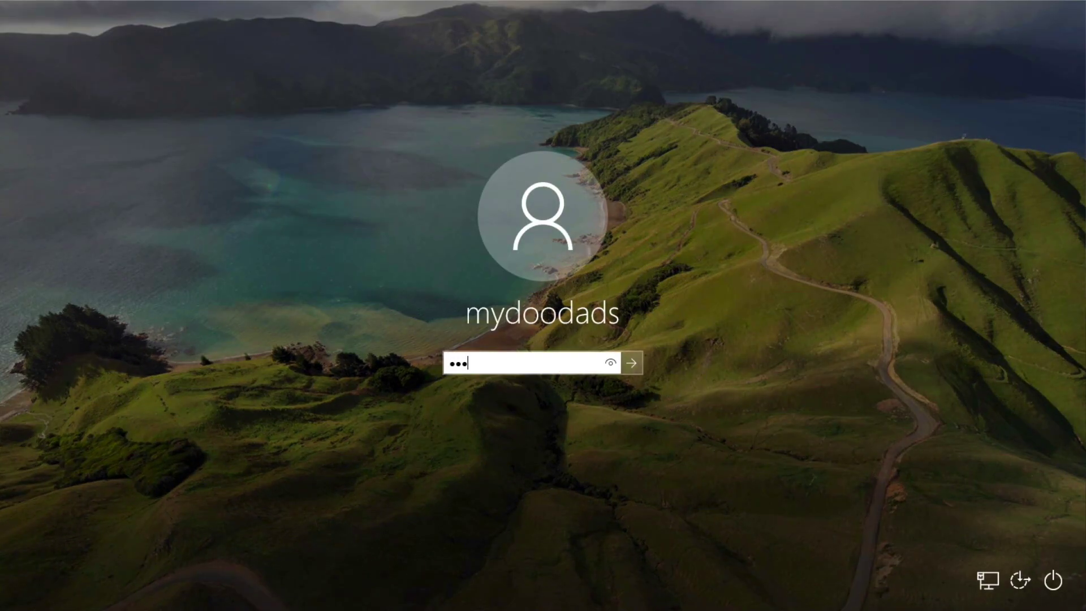
text(sword)
Enter the password at the lock screen to sign back in.
key(Return)
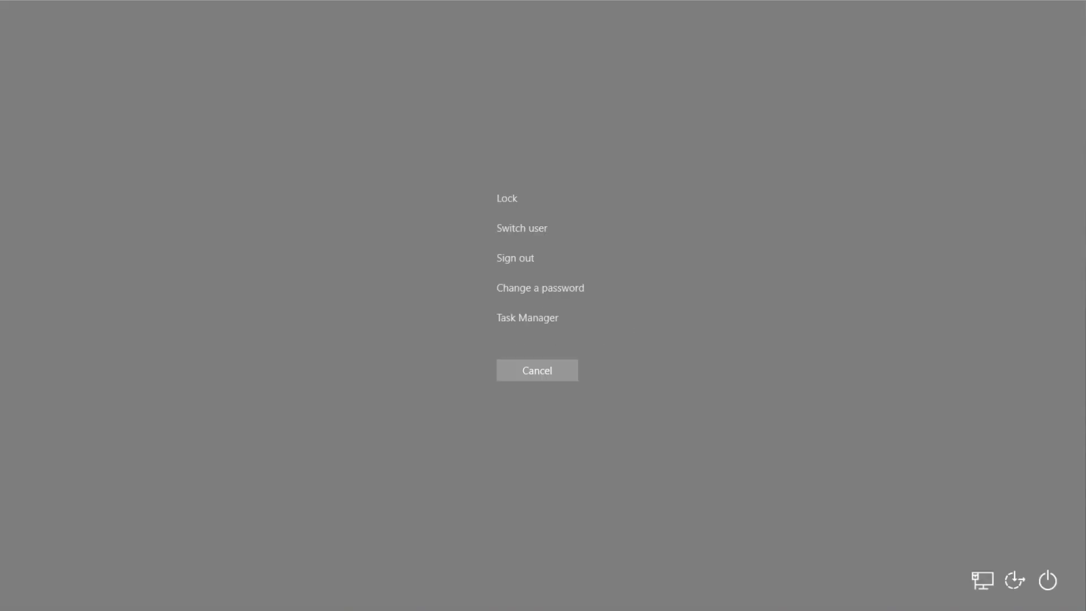
Choose Sign out on the Ctrl+Alt+Del security options screen.
click(527, 264)
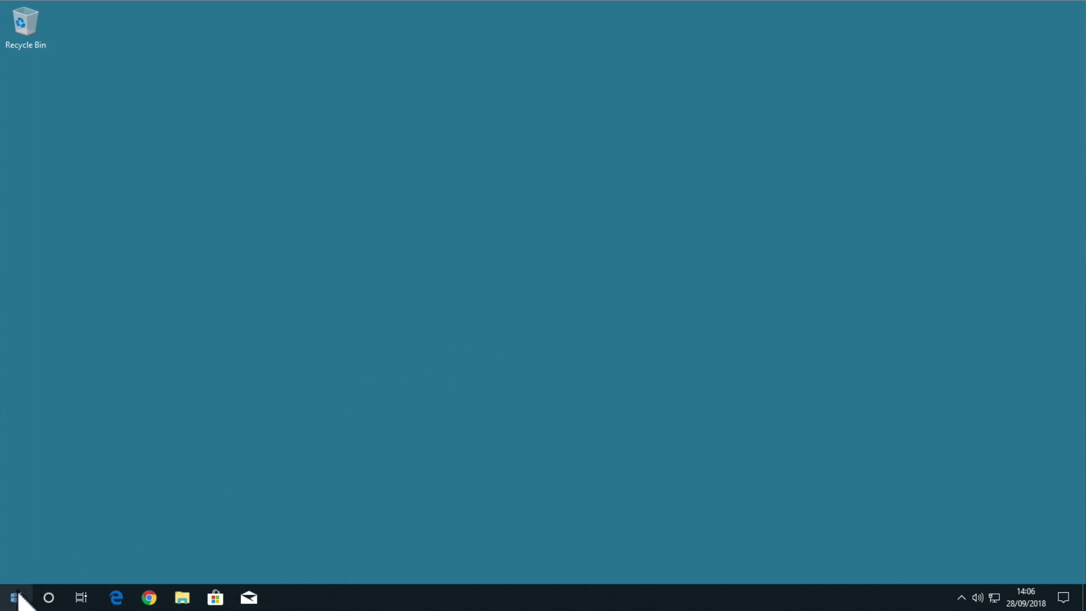
Sign out through the Start button's right-click menu under Shut down or sign out.
right_click(21, 600)
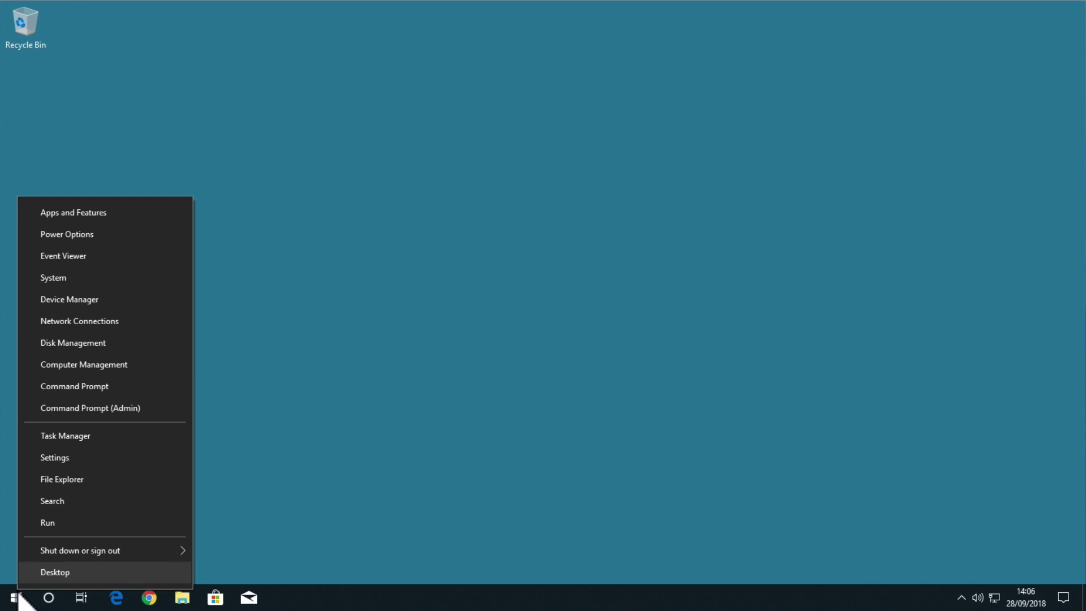
mouse_move(80, 551)
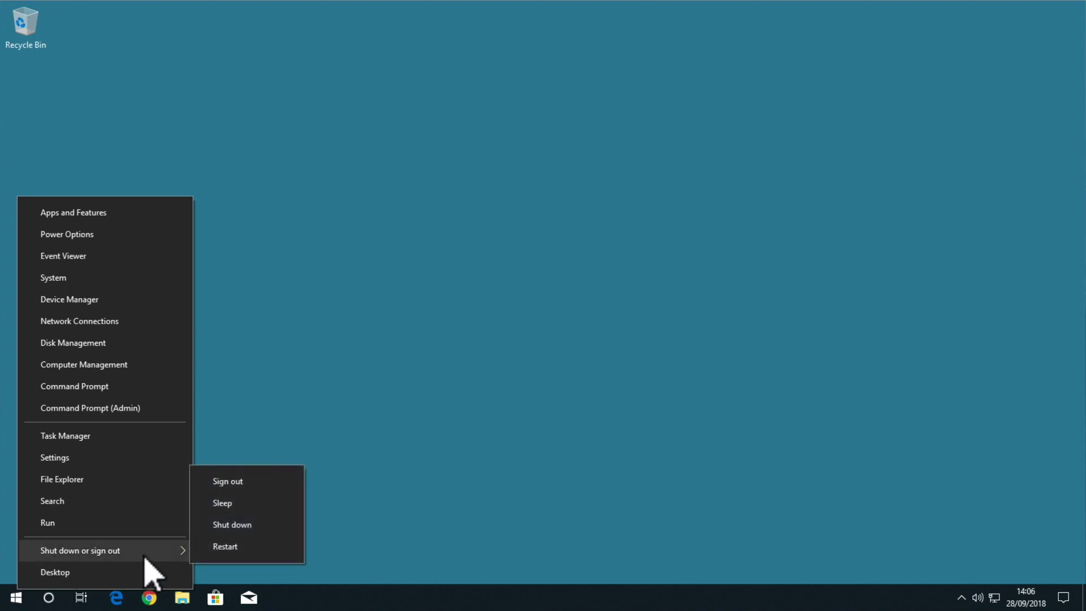
click(222, 483)
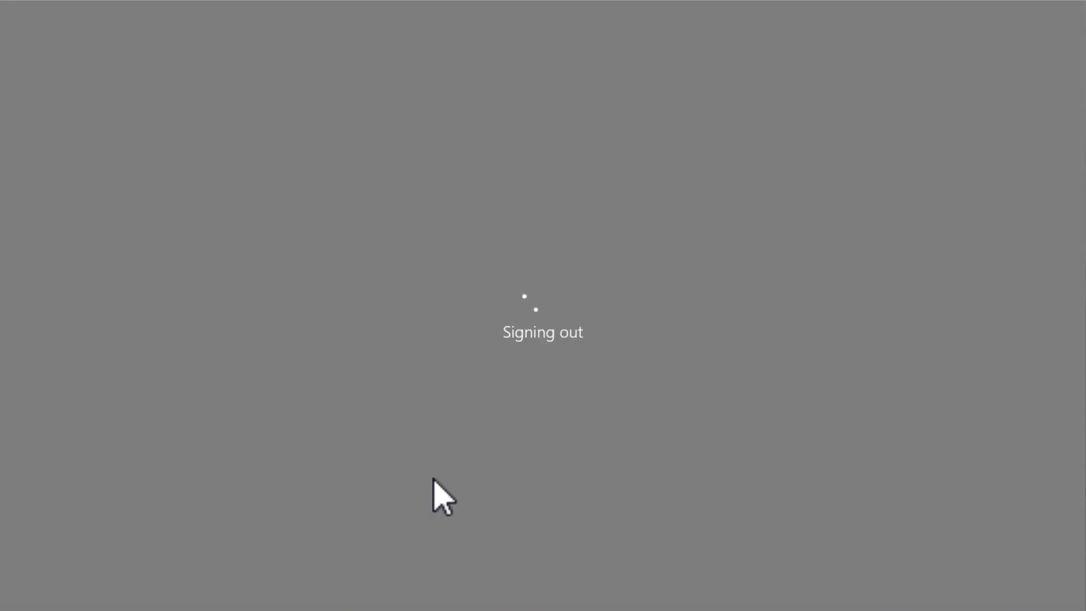